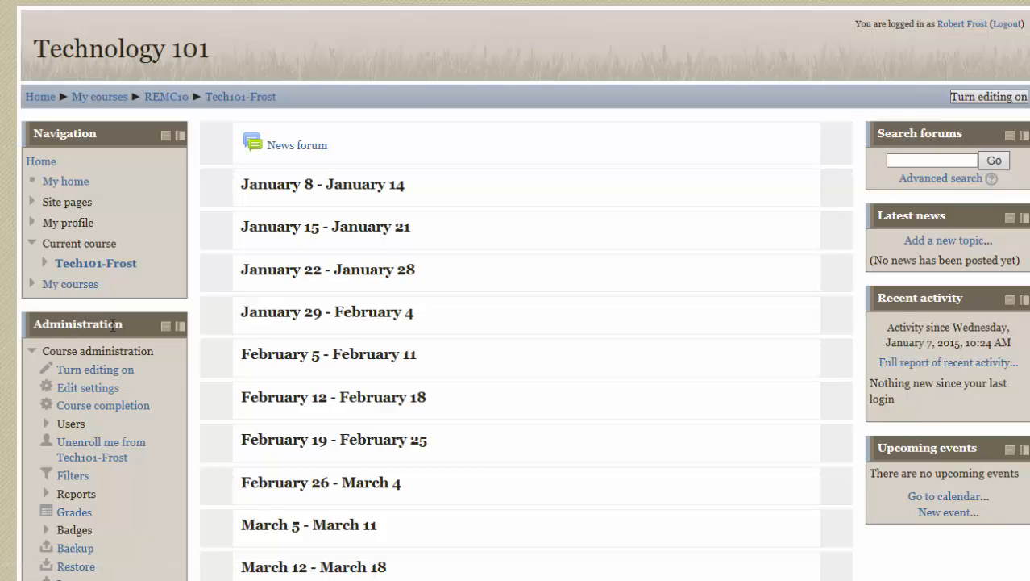
# Open the course settings and append a hyphen and the instructor's surname to the course full name
pyautogui.click(89, 389)
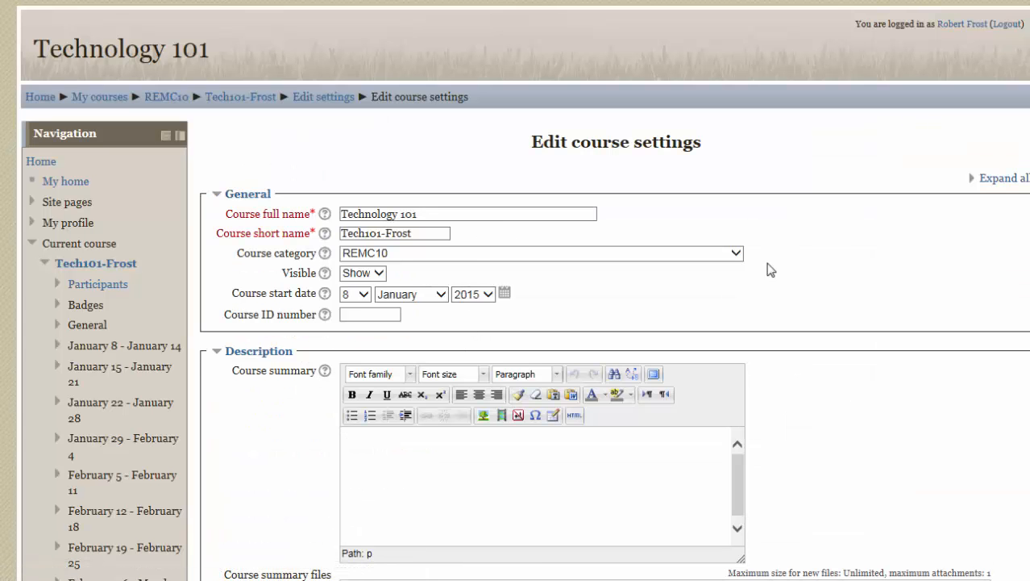
pyautogui.scroll(-1, 1024, 208)
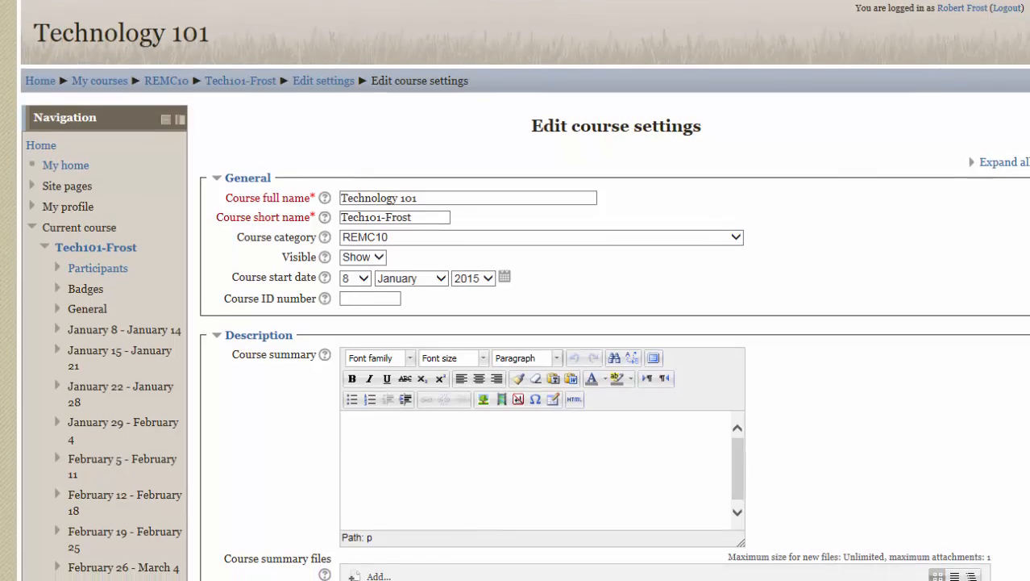
pyautogui.scroll(-1, 932, 227)
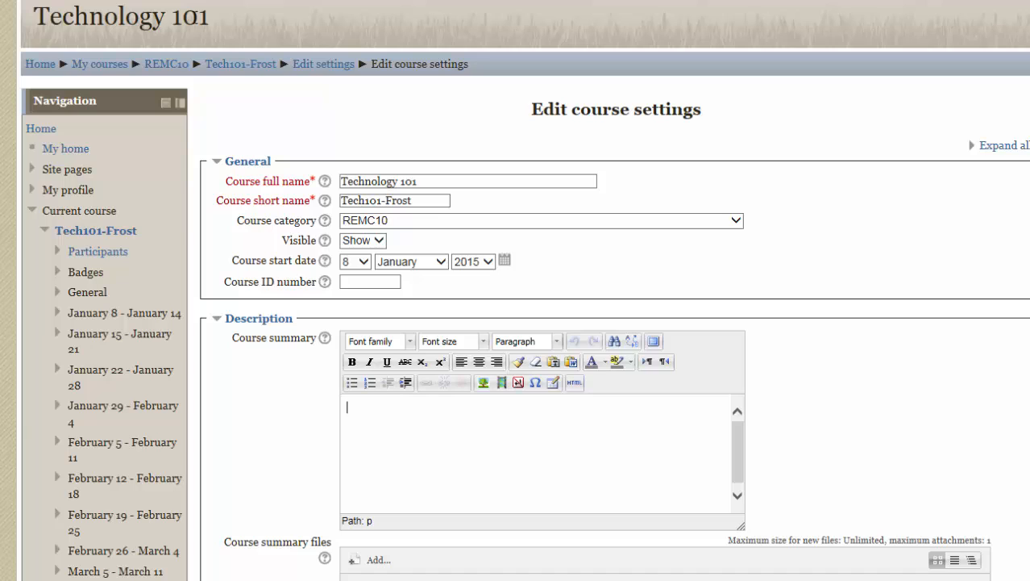
pyautogui.click(435, 181)
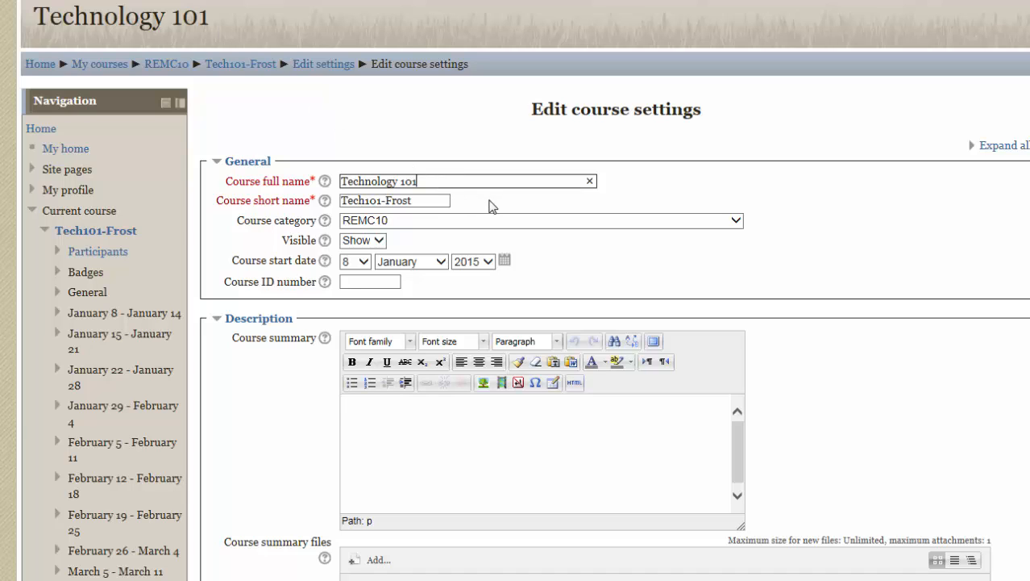
pyautogui.write('-Frost')
# Select REMC10 as the course category
pyautogui.click(481, 227)
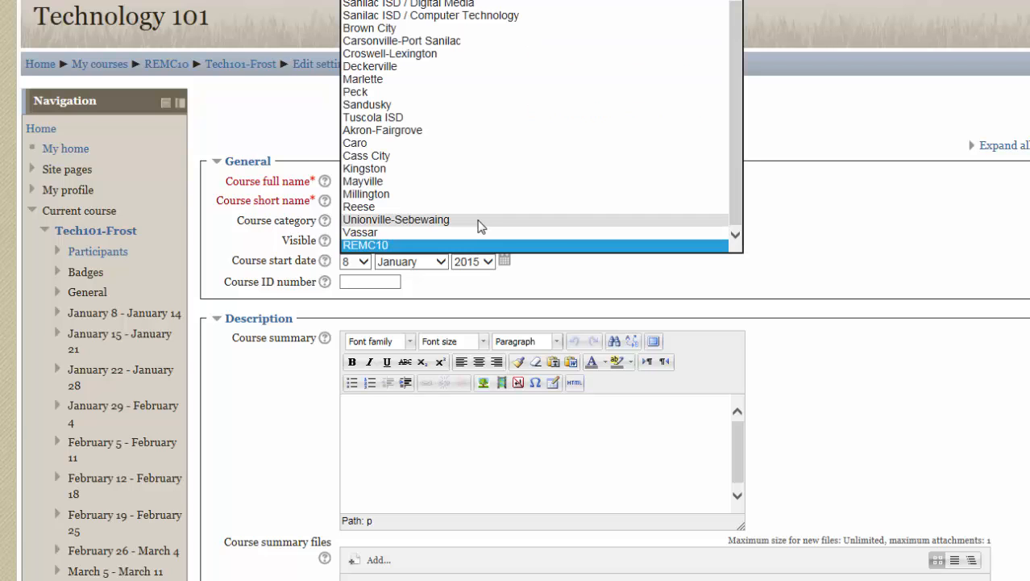
pyautogui.click(562, 242)
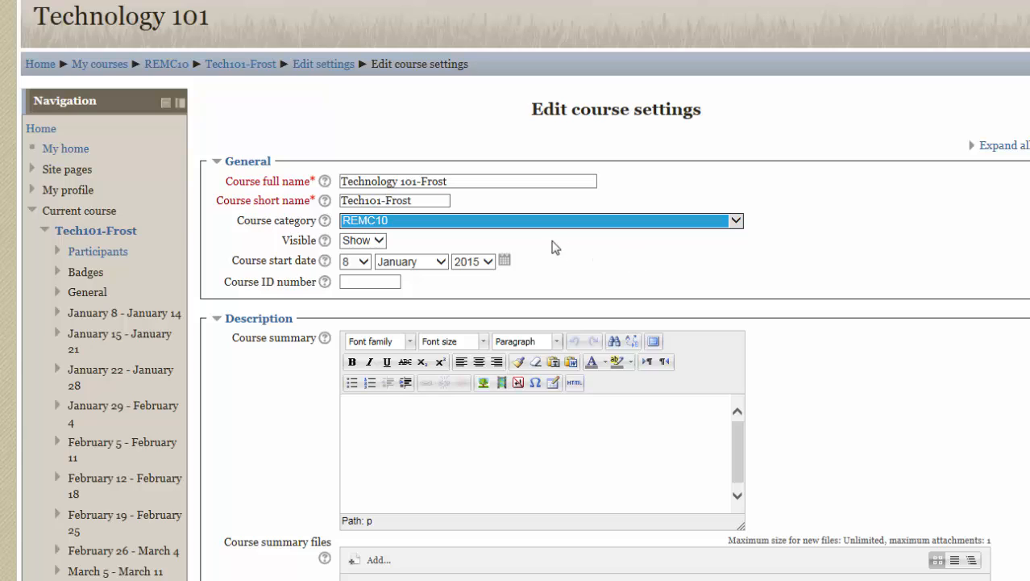
pyautogui.click(608, 266)
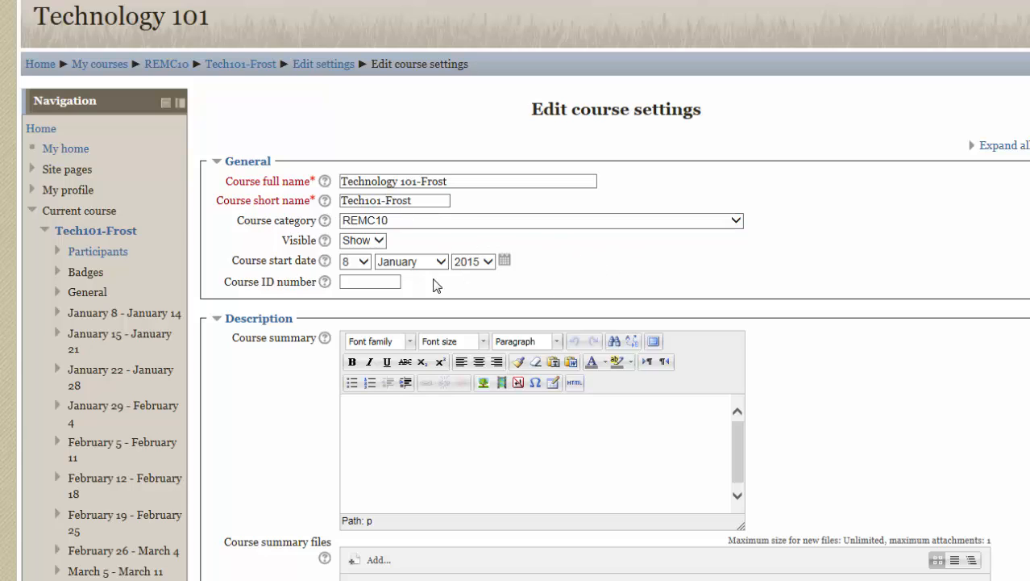
# Set the course format to Topics format and save the course settings
pyautogui.scroll(-2, 589, 270)
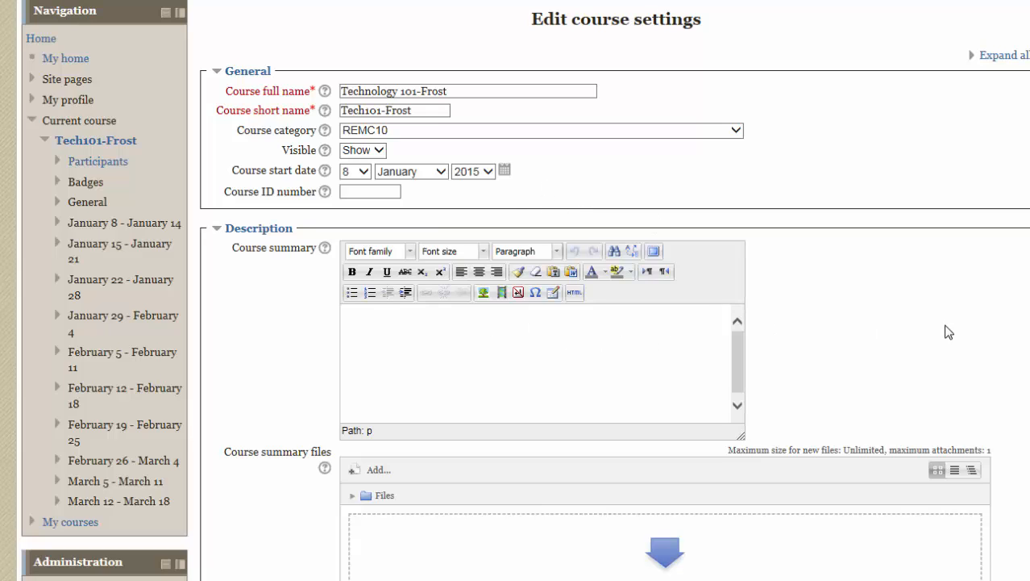
pyautogui.scroll(-4, 526, 290)
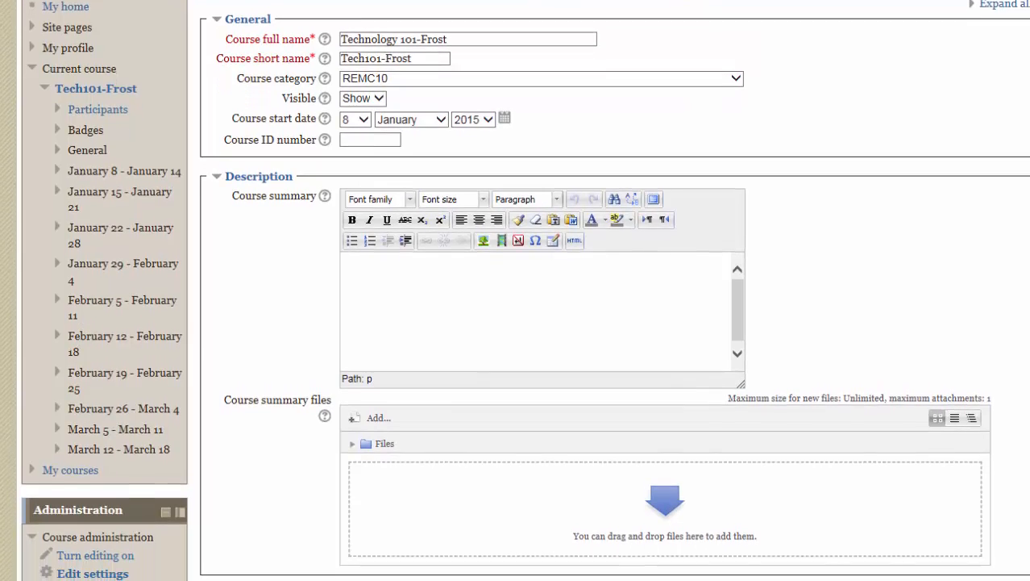
pyautogui.scroll(6, 526, 290)
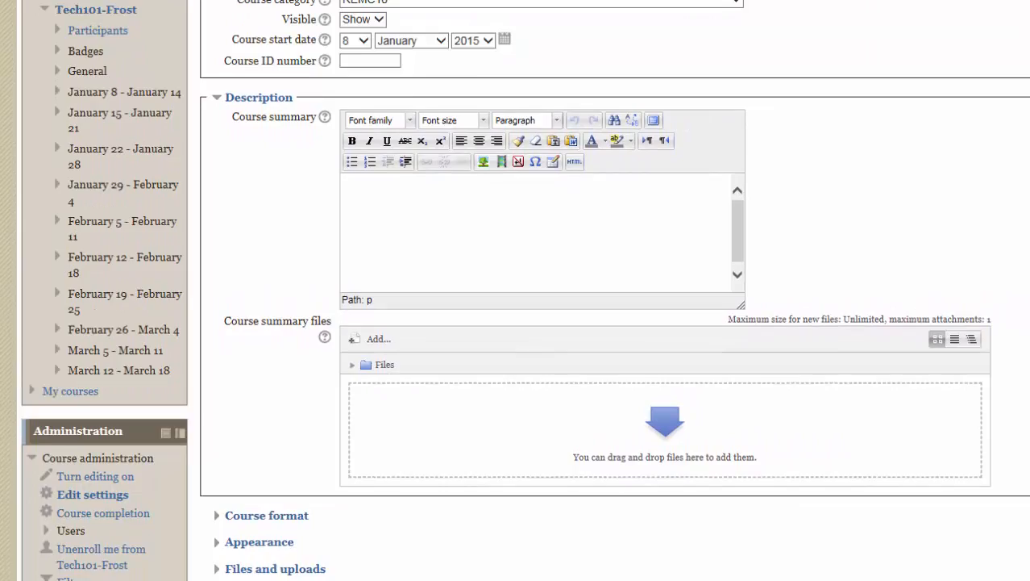
pyautogui.scroll(-6, 525, 290)
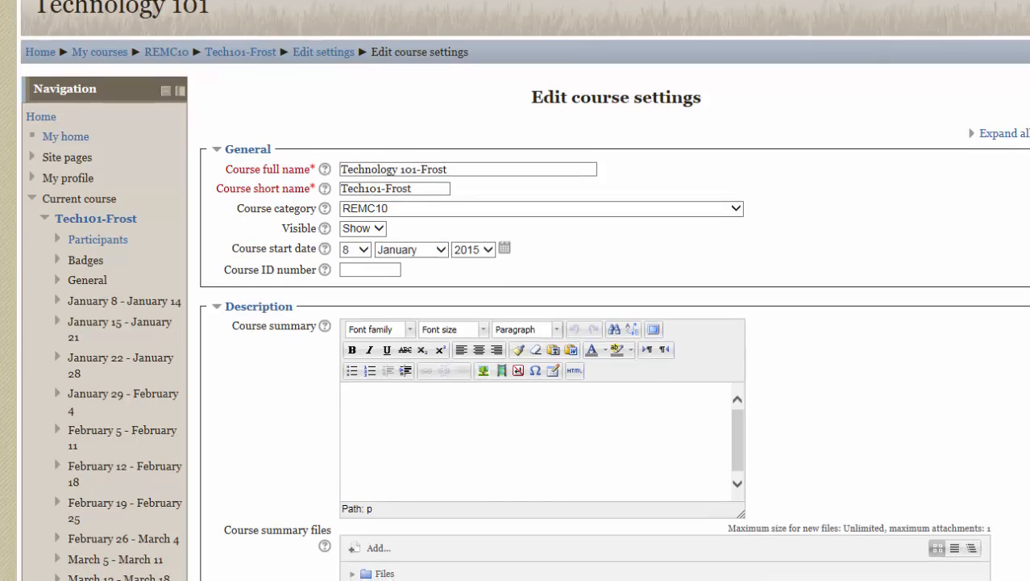
pyautogui.scroll(-1, 526, 290)
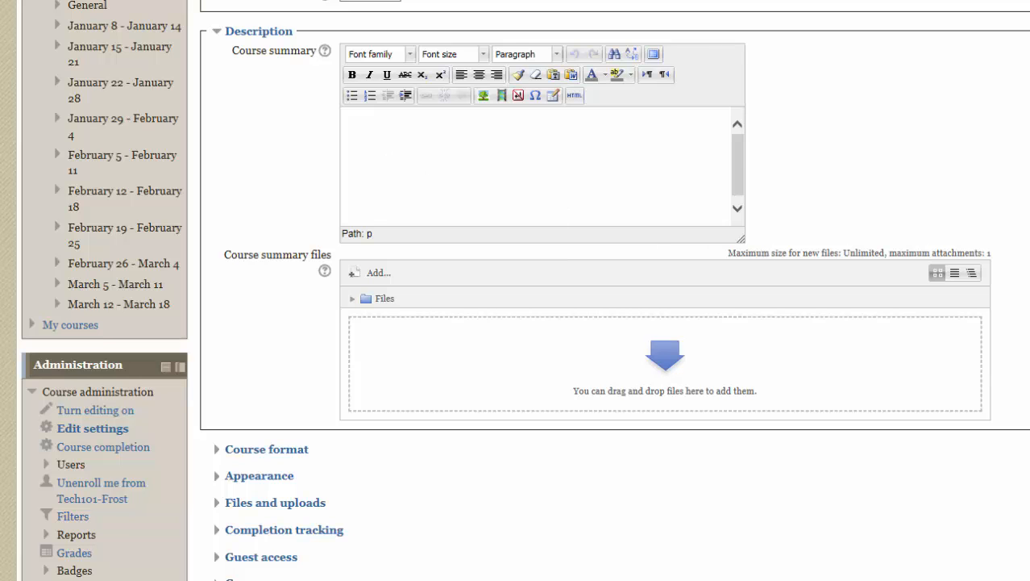
pyautogui.scroll(-7, 892, 321)
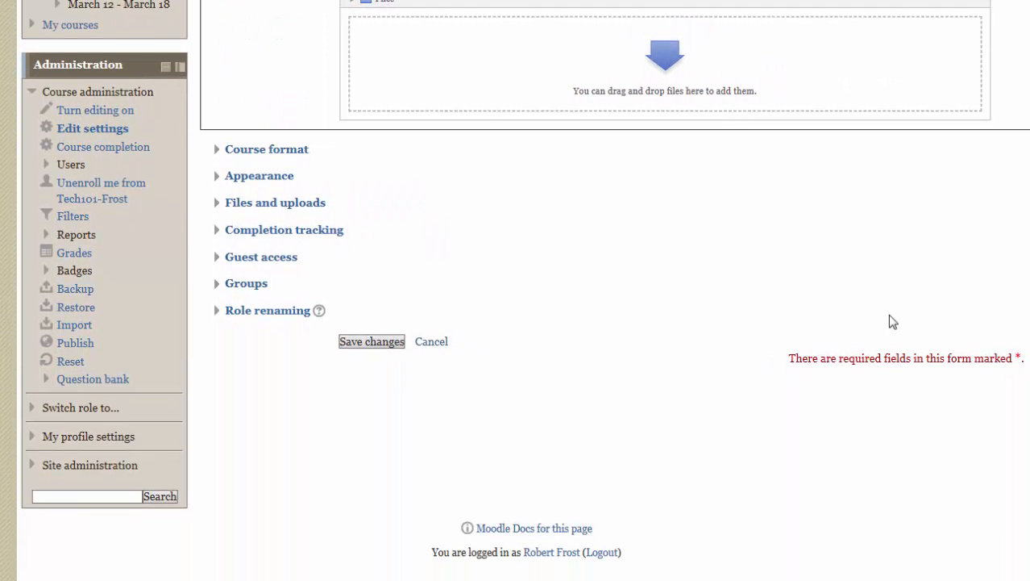
pyautogui.click(219, 150)
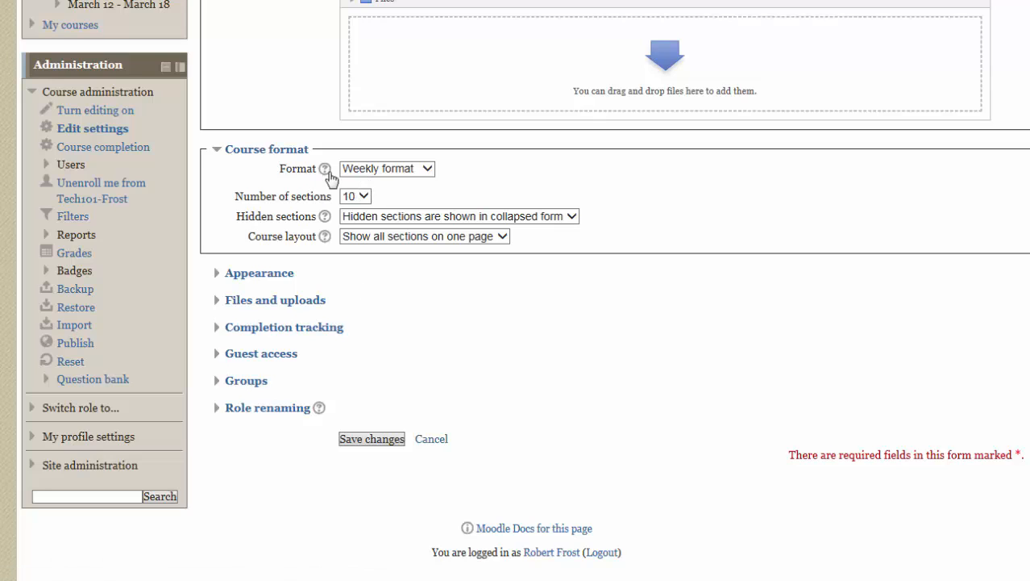
pyautogui.click(430, 172)
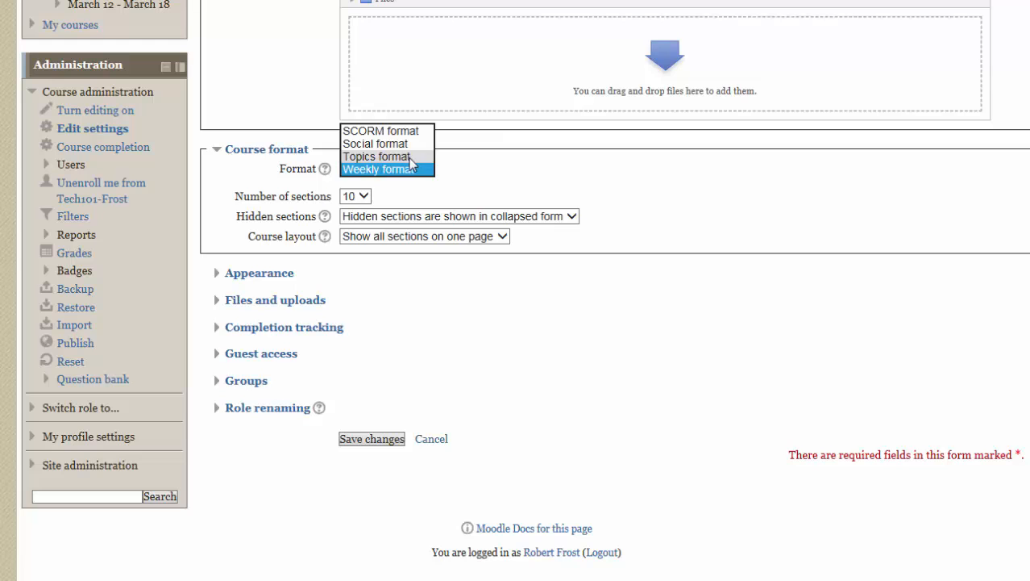
pyautogui.click(410, 158)
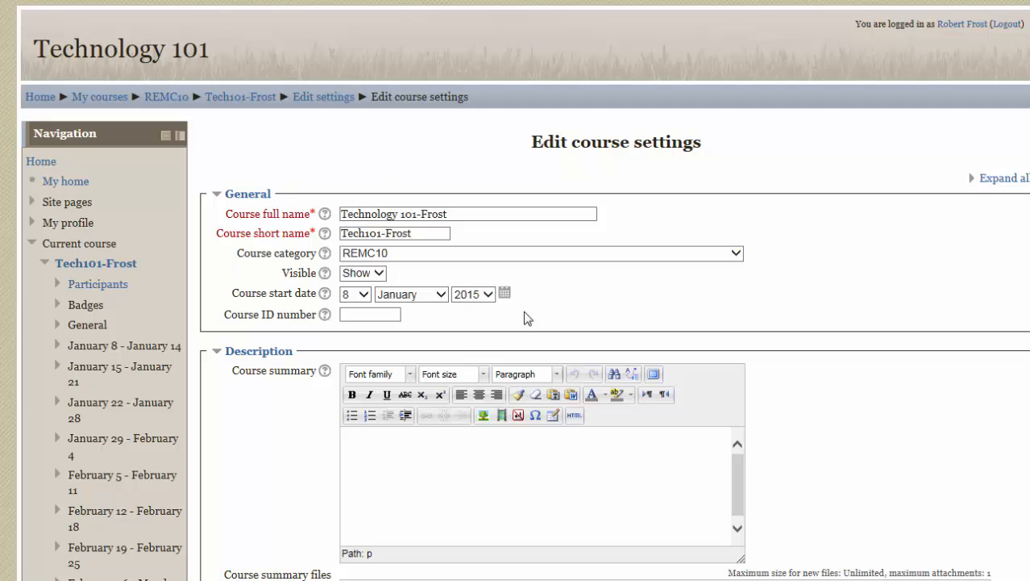
pyautogui.scroll(-10, 494, 306)
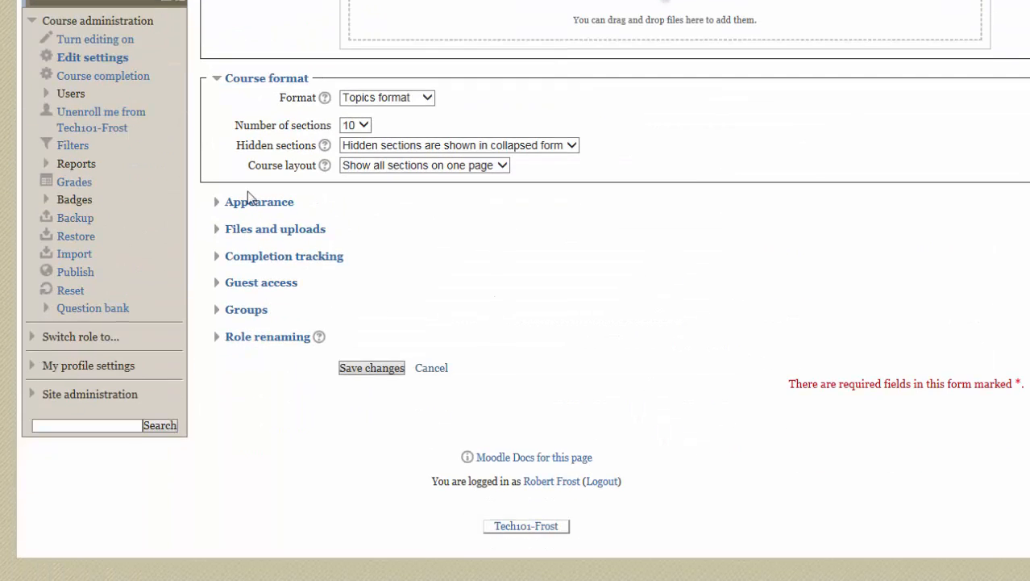
pyautogui.click(376, 367)
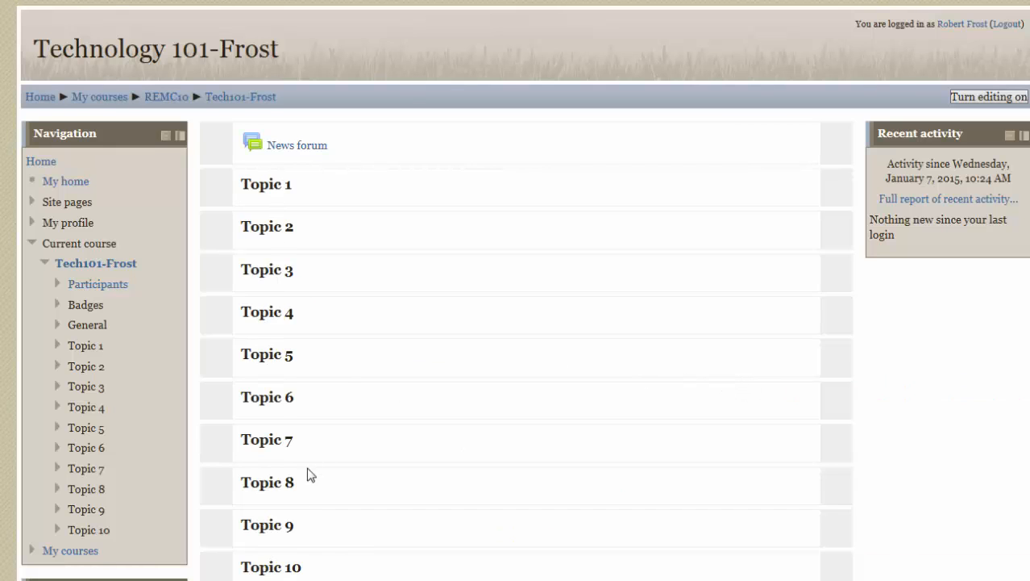
# Reopen the course settings, set the number of sections to 4 and save the changes
pyautogui.scroll(-2, 343, 381)
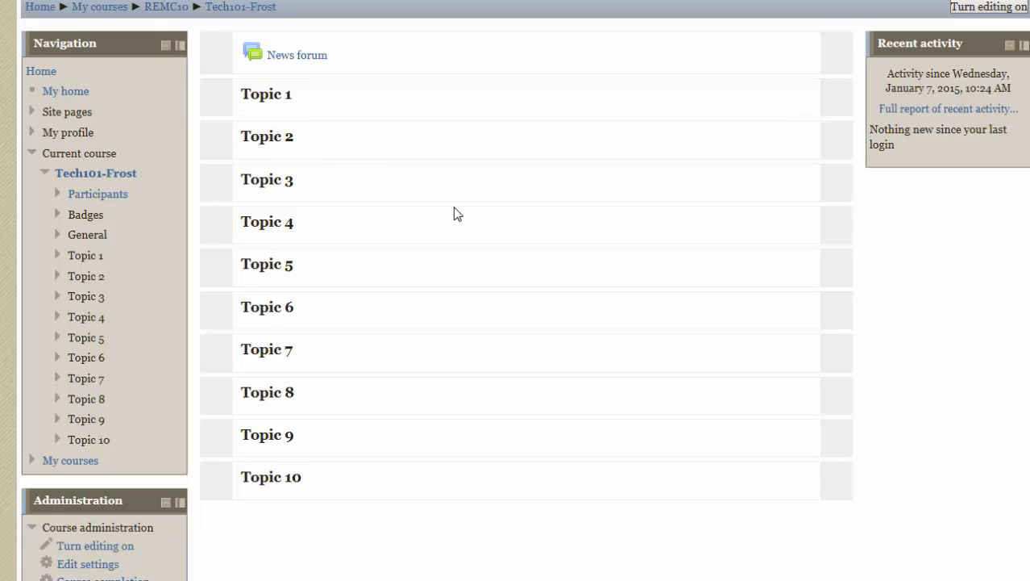
pyautogui.scroll(2, 455, 214)
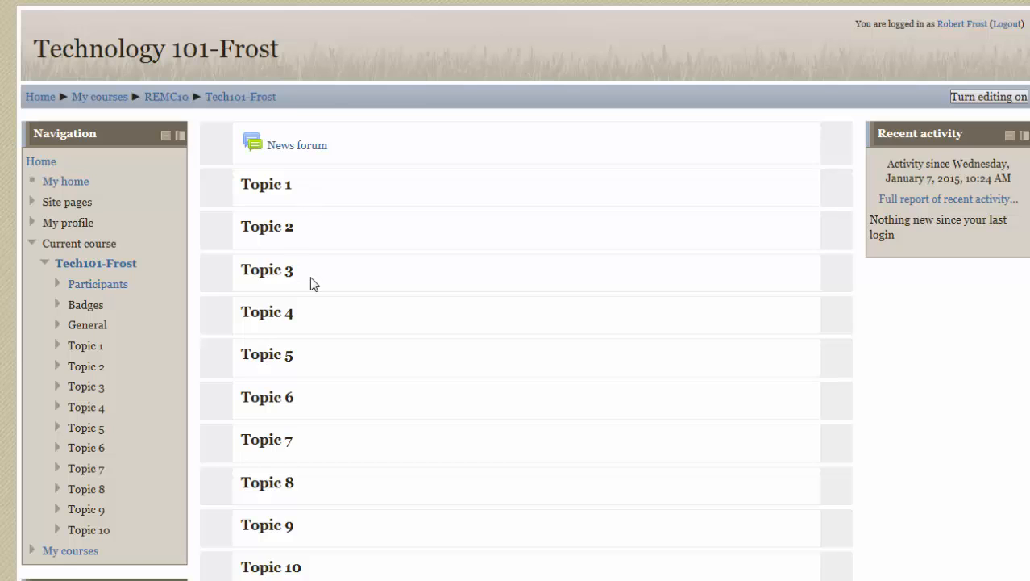
pyautogui.scroll(-3, 292, 308)
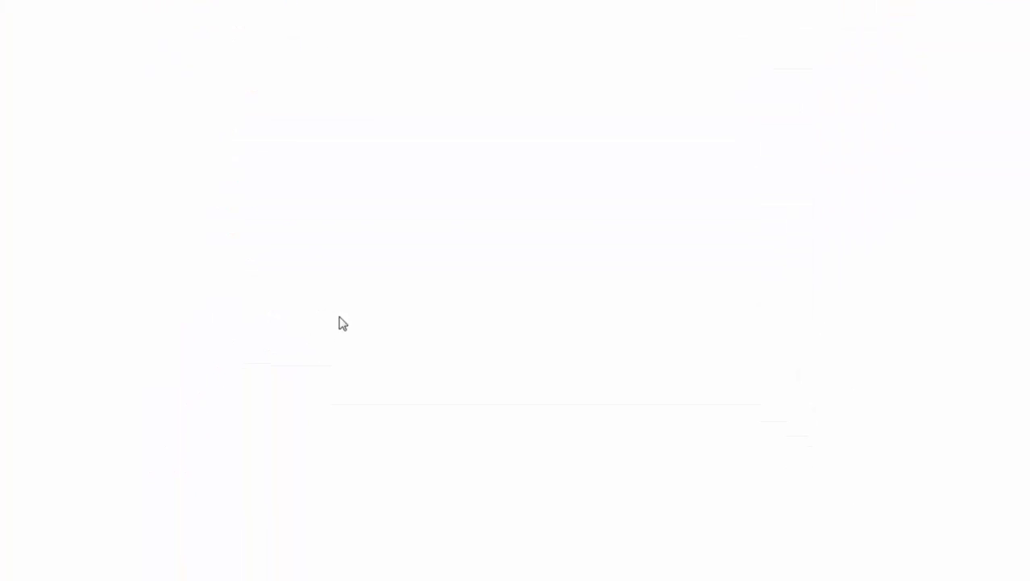
pyautogui.scroll(-5, 330, 355)
pyautogui.scroll(-2, 337, 361)
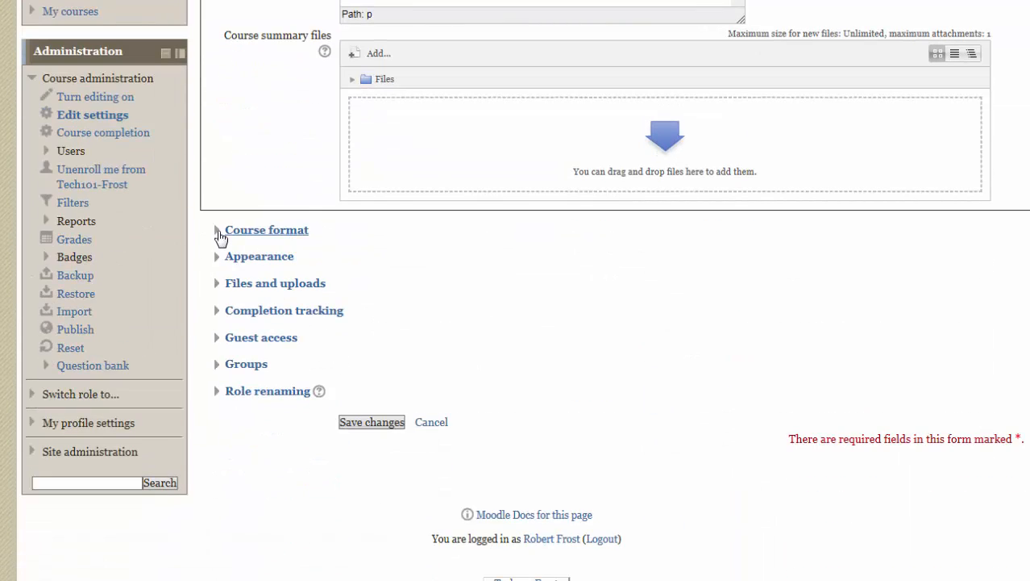
pyautogui.click(250, 231)
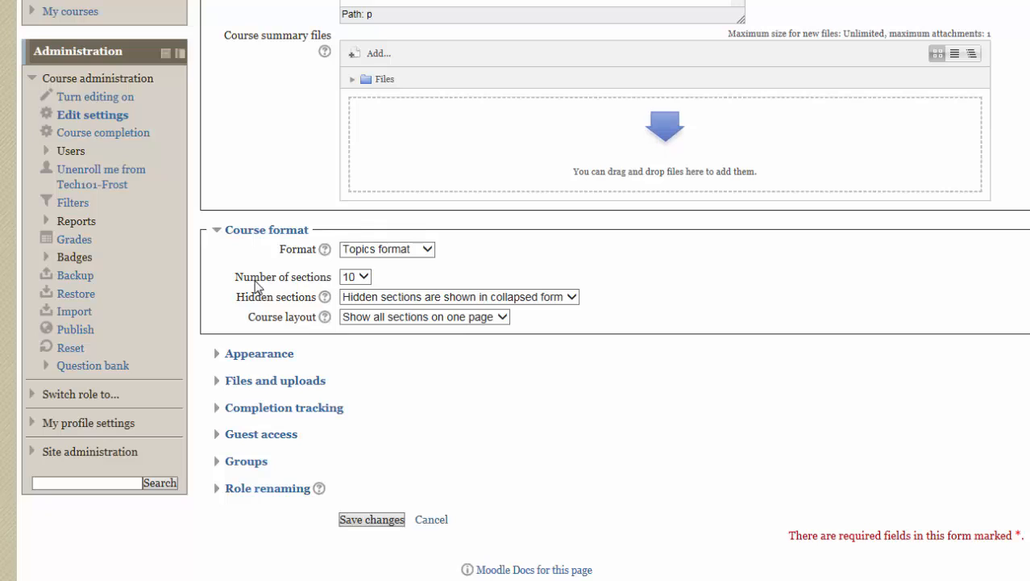
pyautogui.click(364, 277)
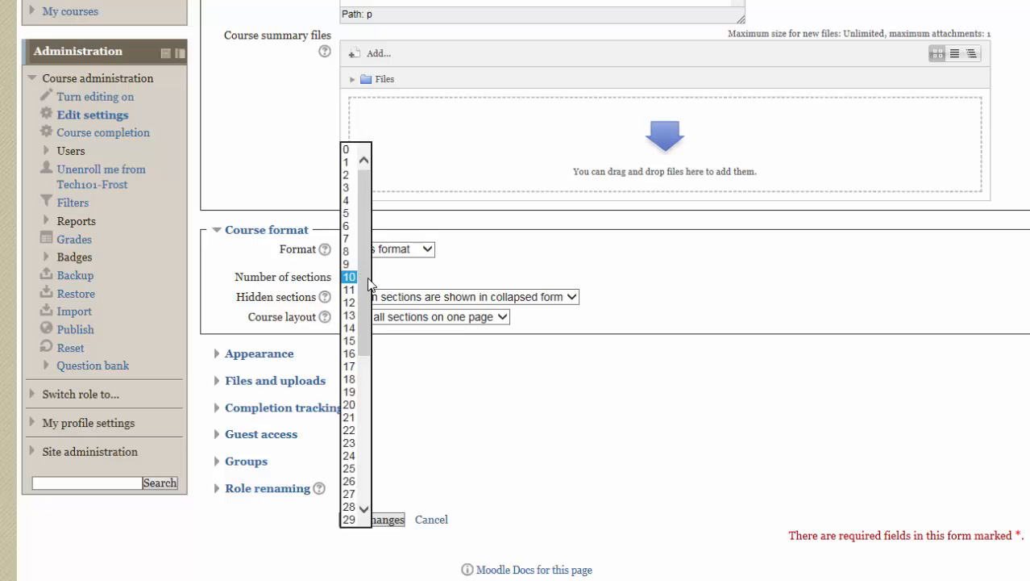
pyautogui.click(348, 200)
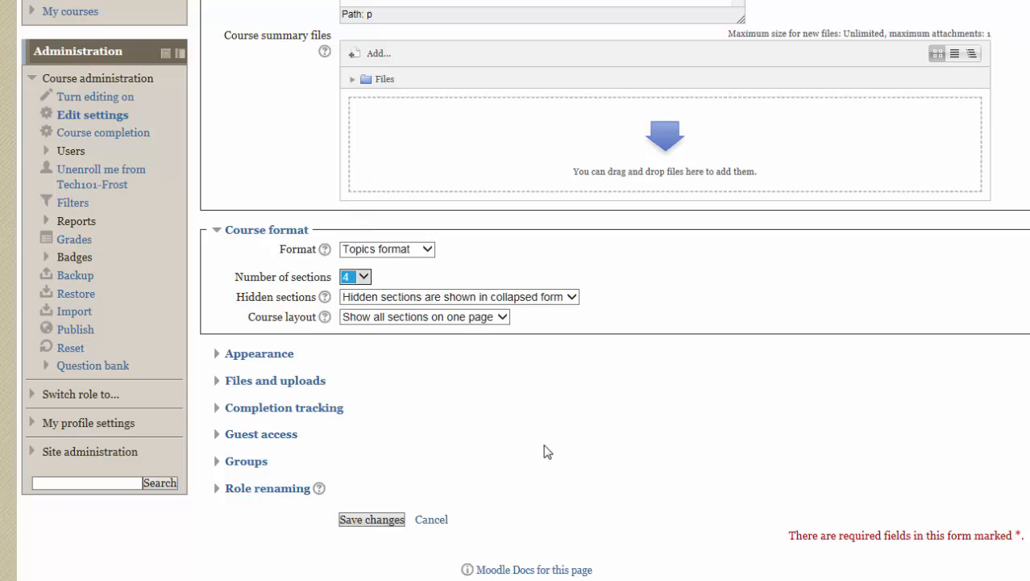
pyautogui.click(372, 519)
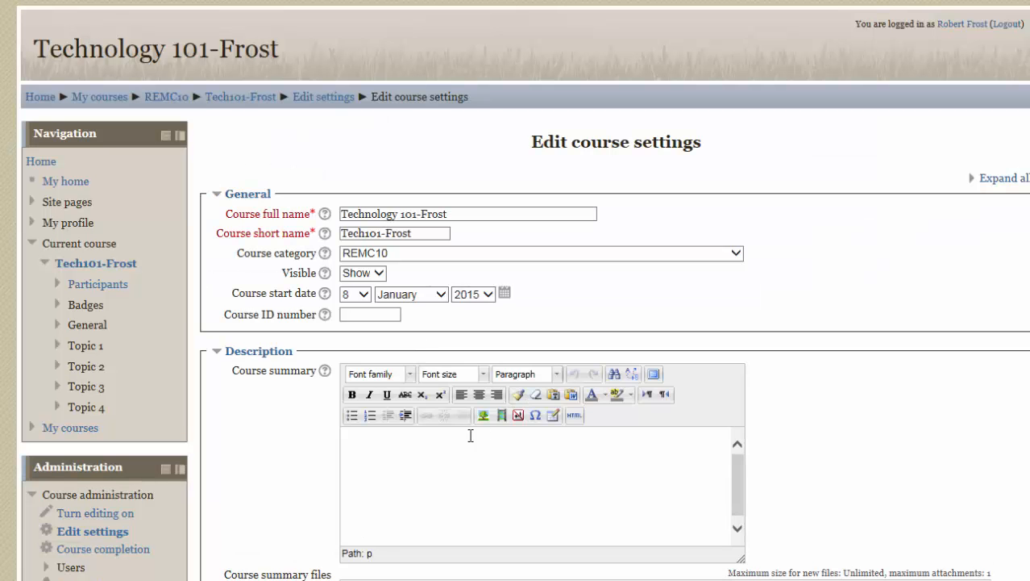
# Reopen the course settings and review the Course format and Appearance options
pyautogui.scroll(-7, 450, 444)
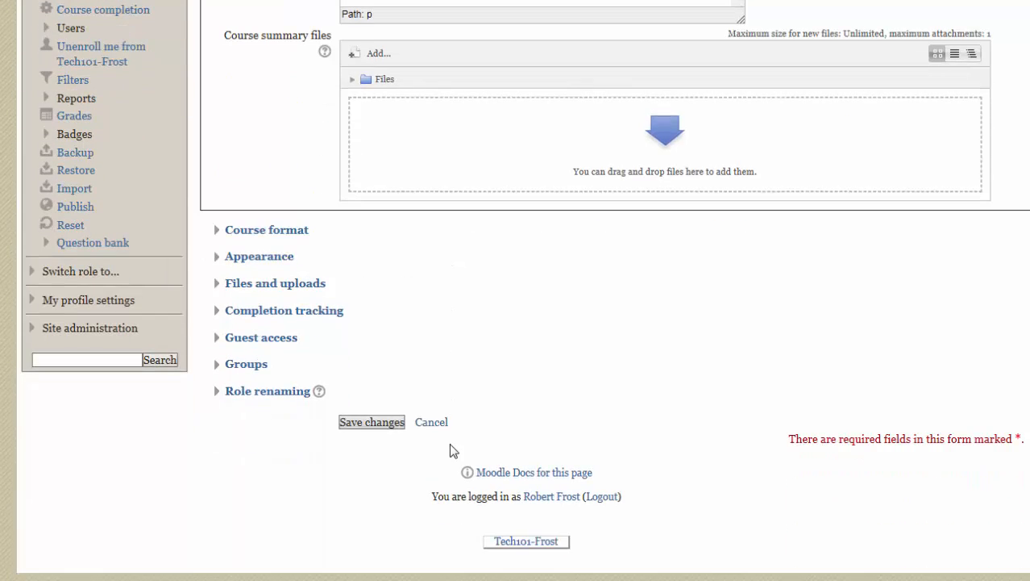
pyautogui.click(272, 231)
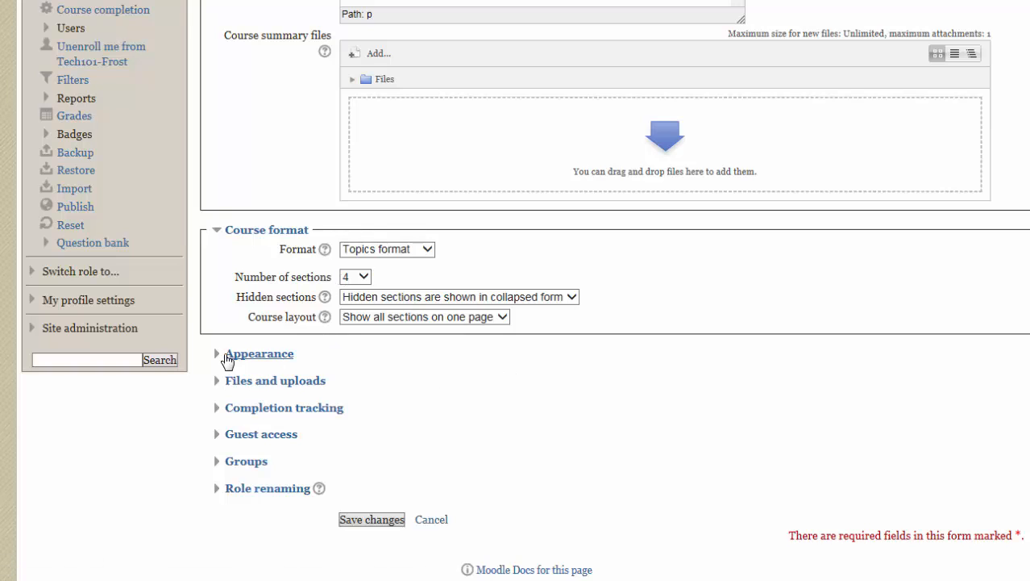
pyautogui.scroll(-2, 421, 357)
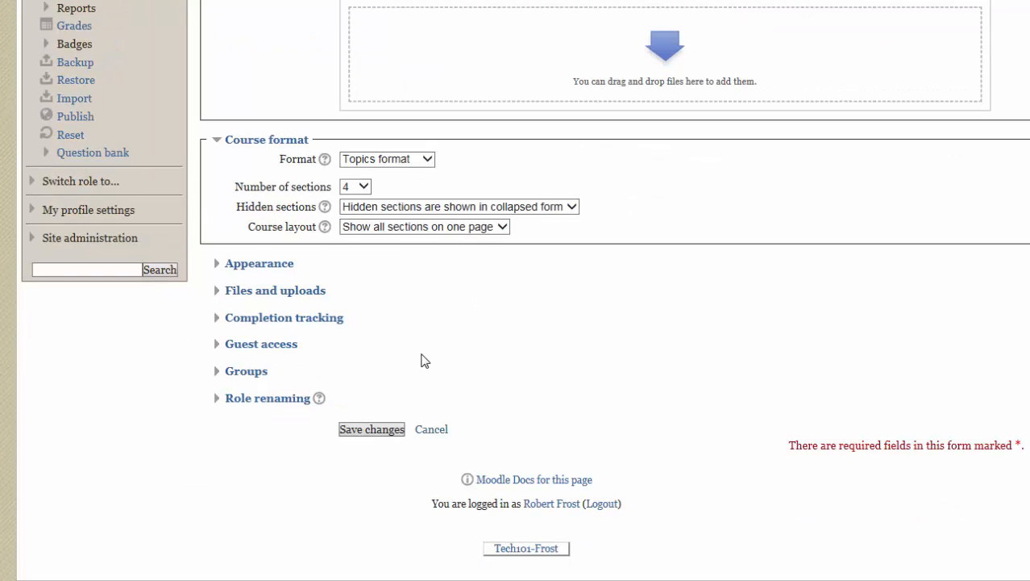
pyautogui.click(254, 267)
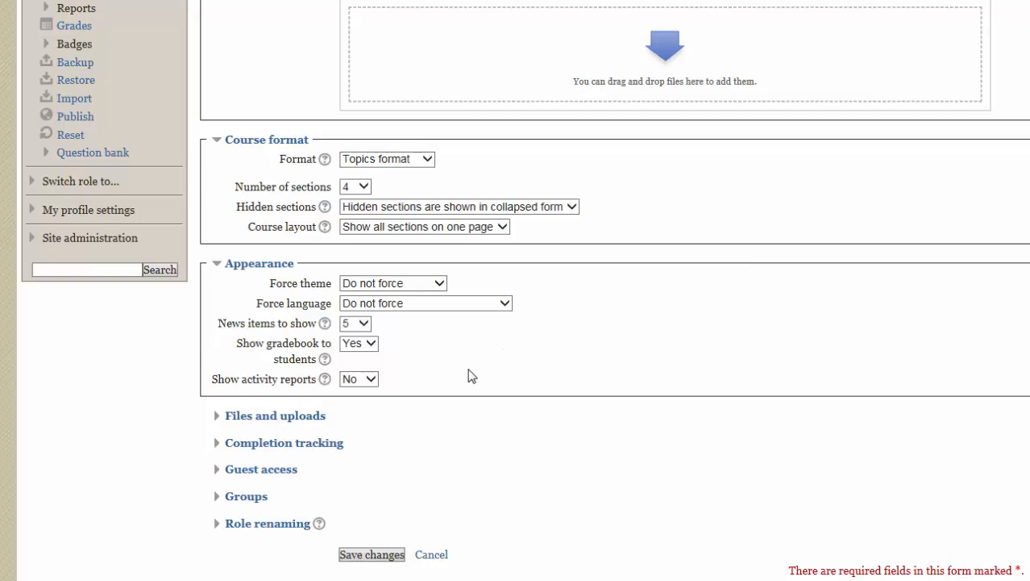
pyautogui.scroll(-3, 472, 376)
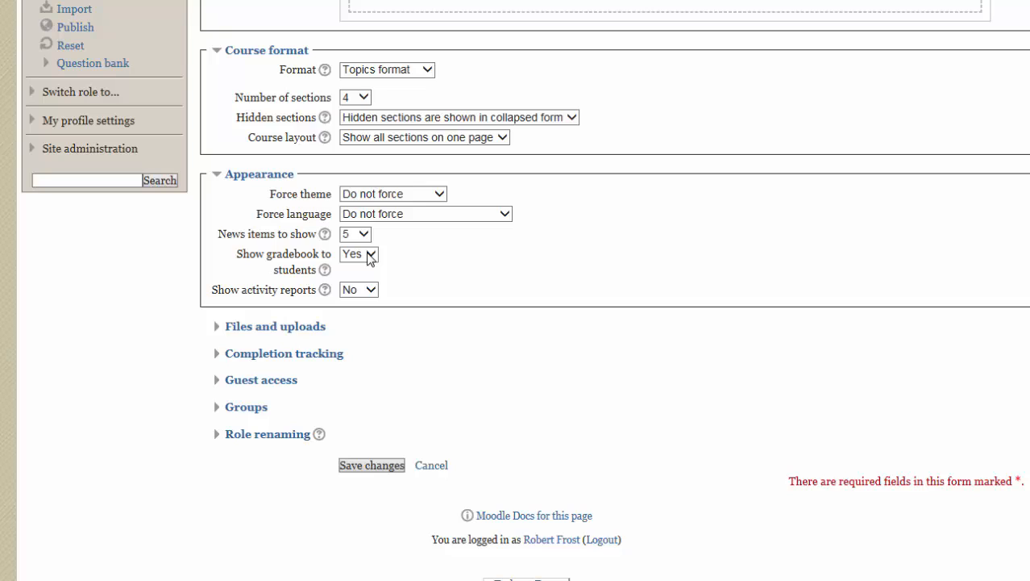
# Examine the maximum upload size choices under Files and uploads, and the Completion tracking option
pyautogui.click(305, 329)
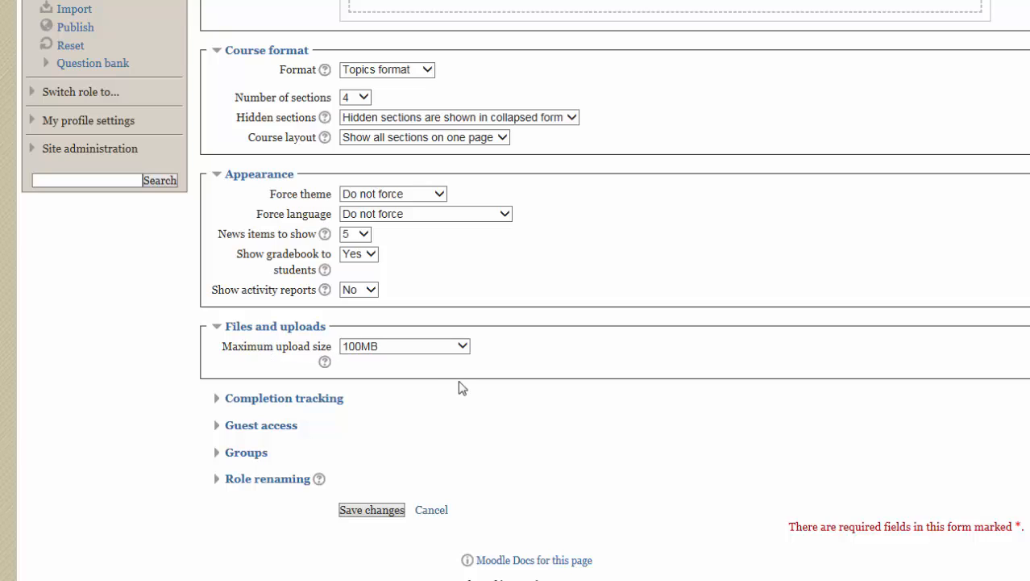
pyautogui.click(370, 355)
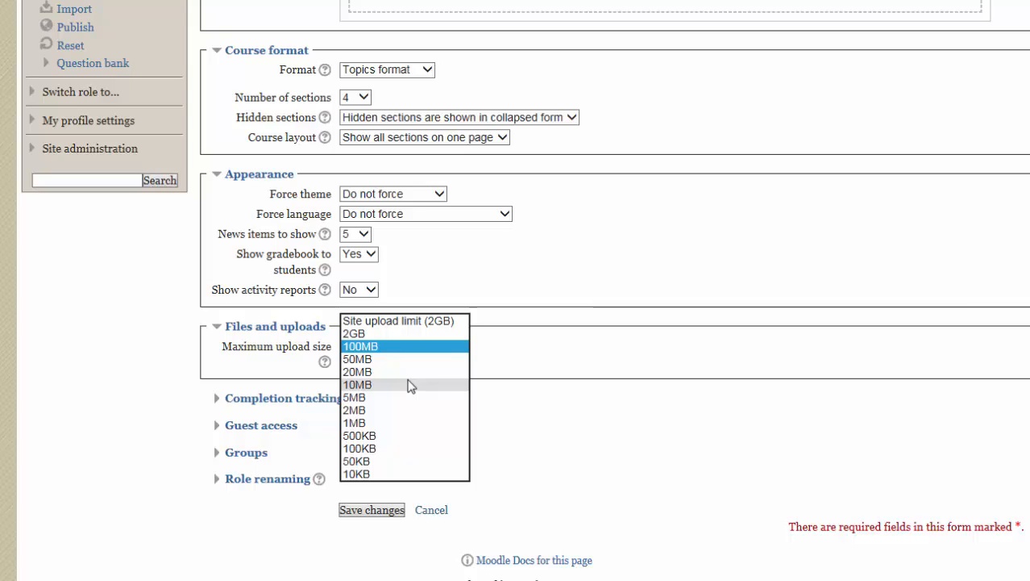
pyautogui.click(275, 361)
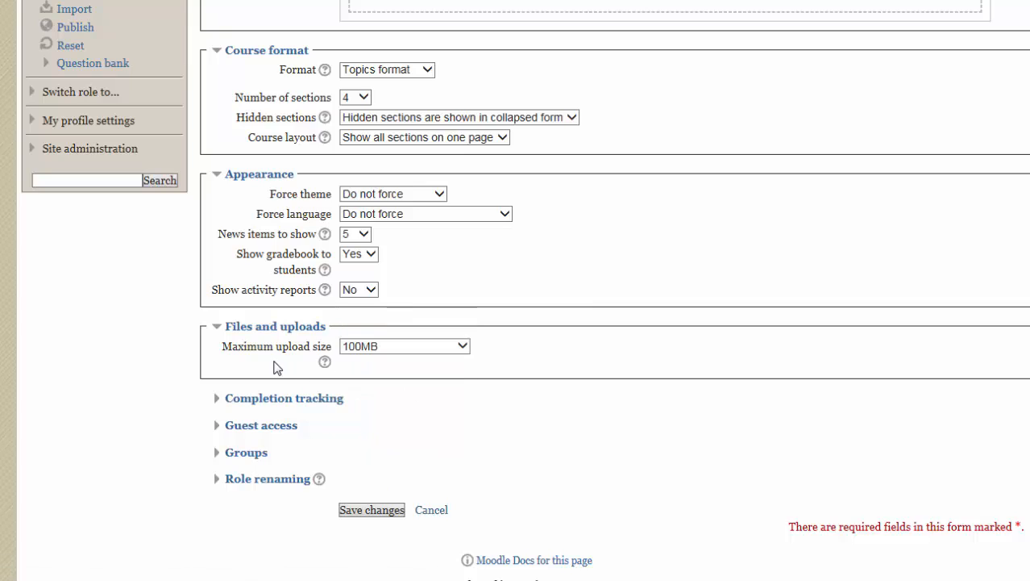
pyautogui.click(395, 349)
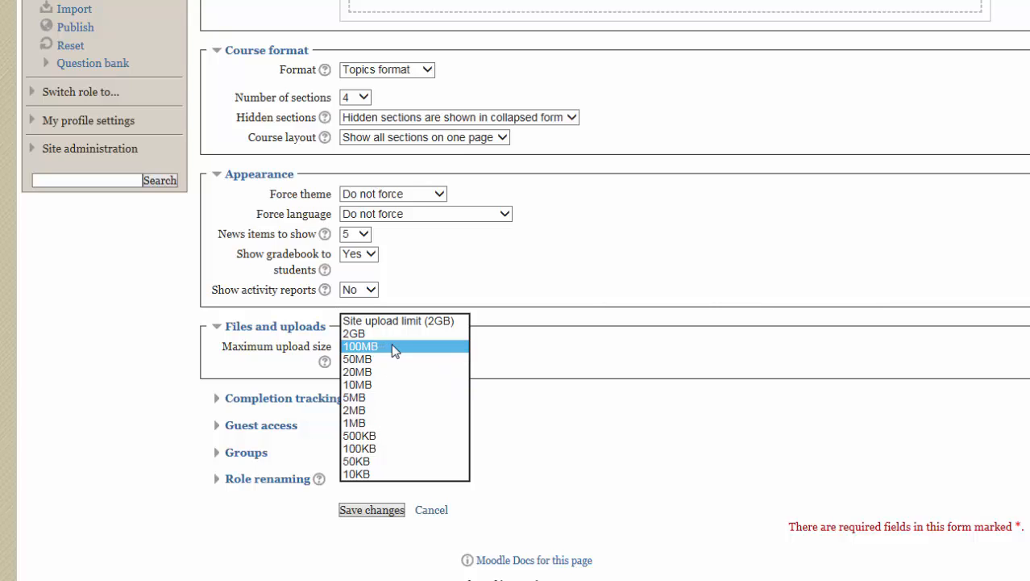
pyautogui.click(562, 407)
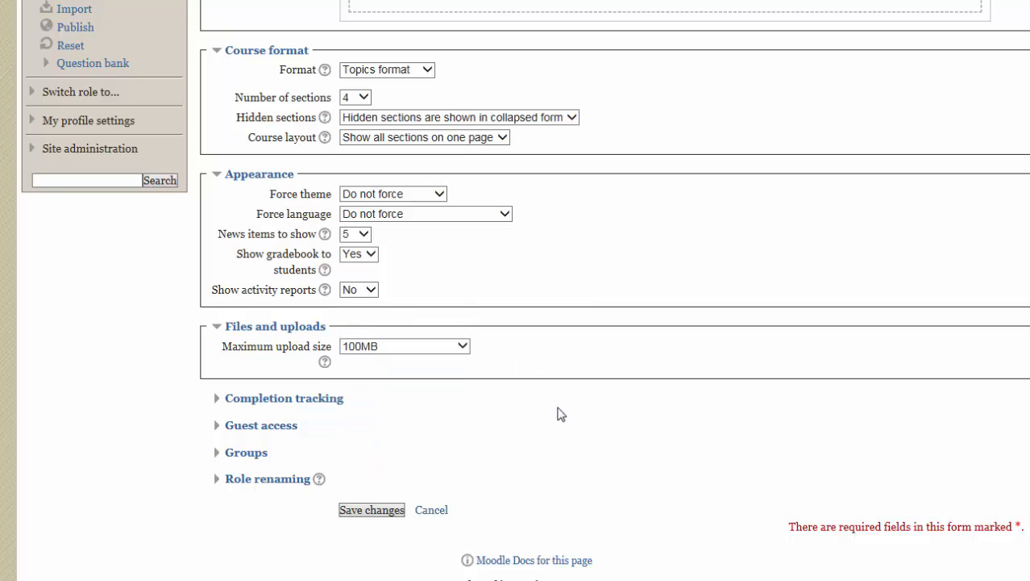
pyautogui.click(325, 401)
pyautogui.scroll(-3, 520, 434)
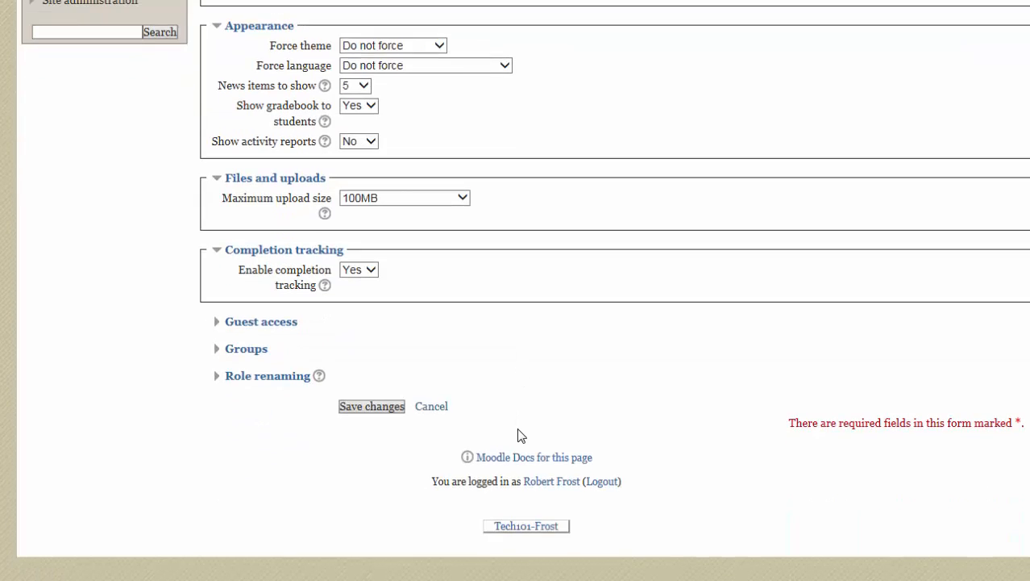
# Set Allow guest access to Yes with an unmasked guest access password, and read the help for the Allow guest access setting
pyautogui.click(283, 324)
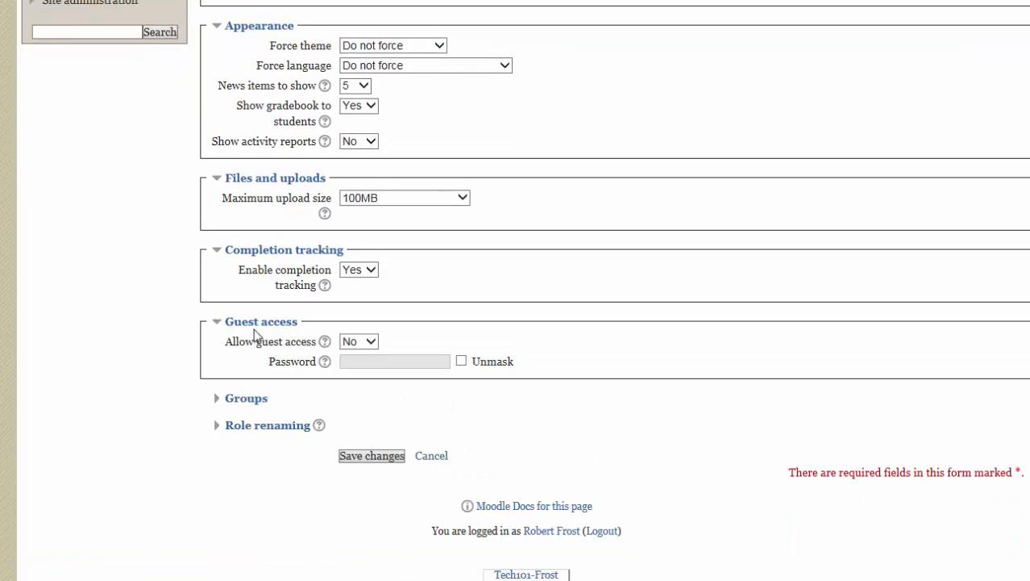
pyautogui.click(371, 342)
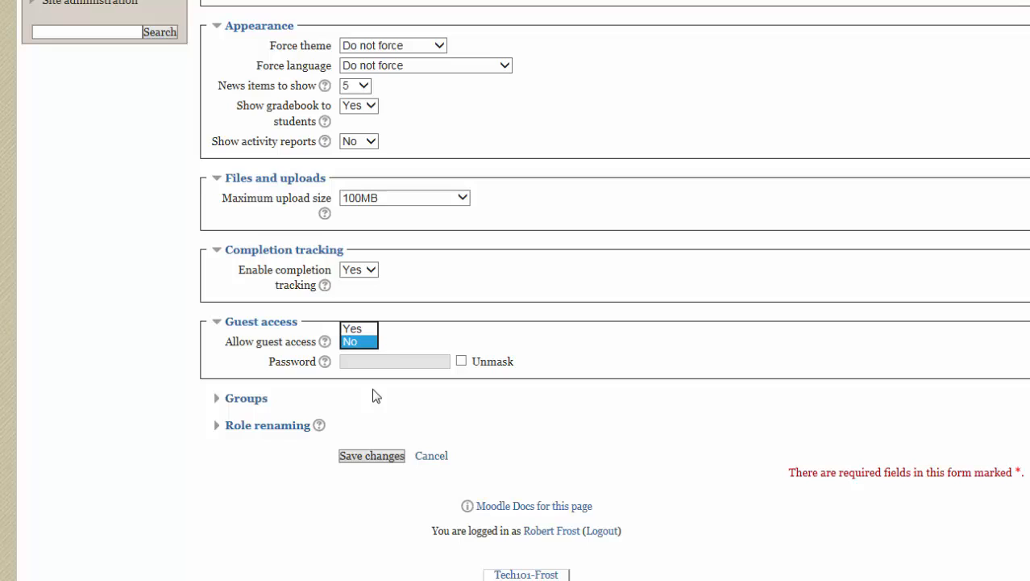
pyautogui.click(359, 328)
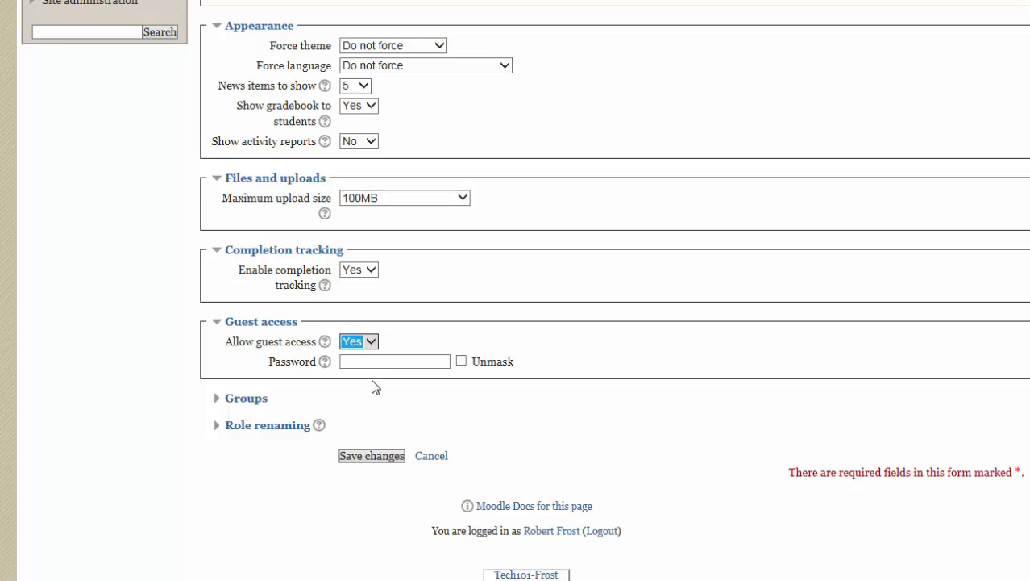
pyautogui.click(383, 358)
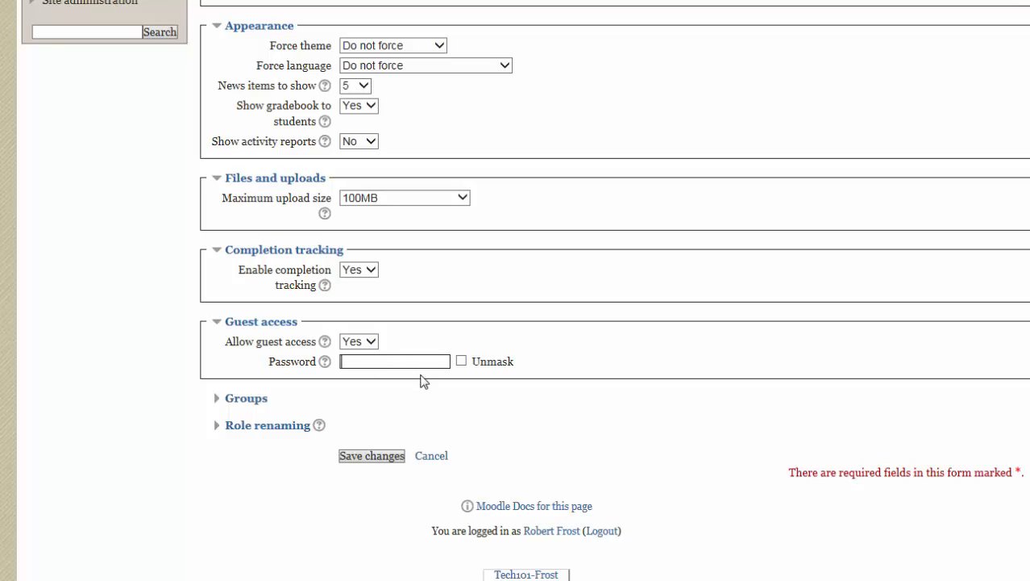
pyautogui.write('••••••')
pyautogui.click(462, 362)
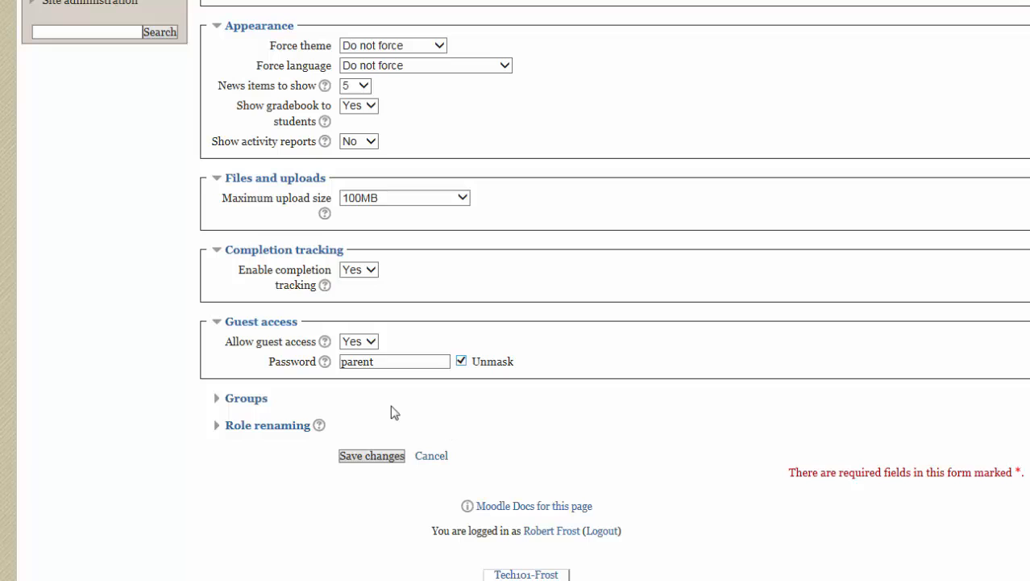
pyautogui.click(325, 342)
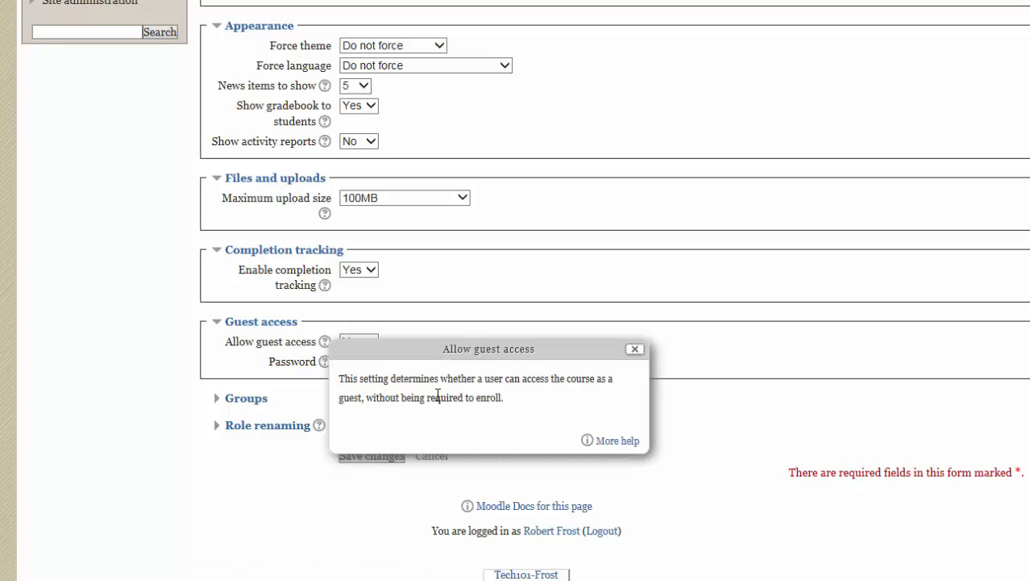
pyautogui.click(635, 350)
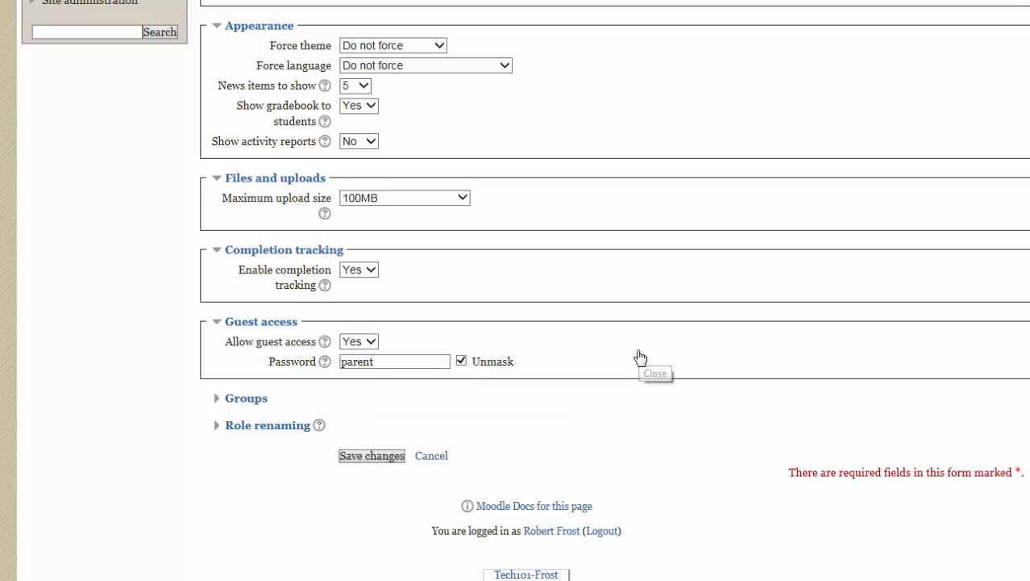
# Examine the group mode choices under Groups and the fields under Role renaming
pyautogui.click(222, 405)
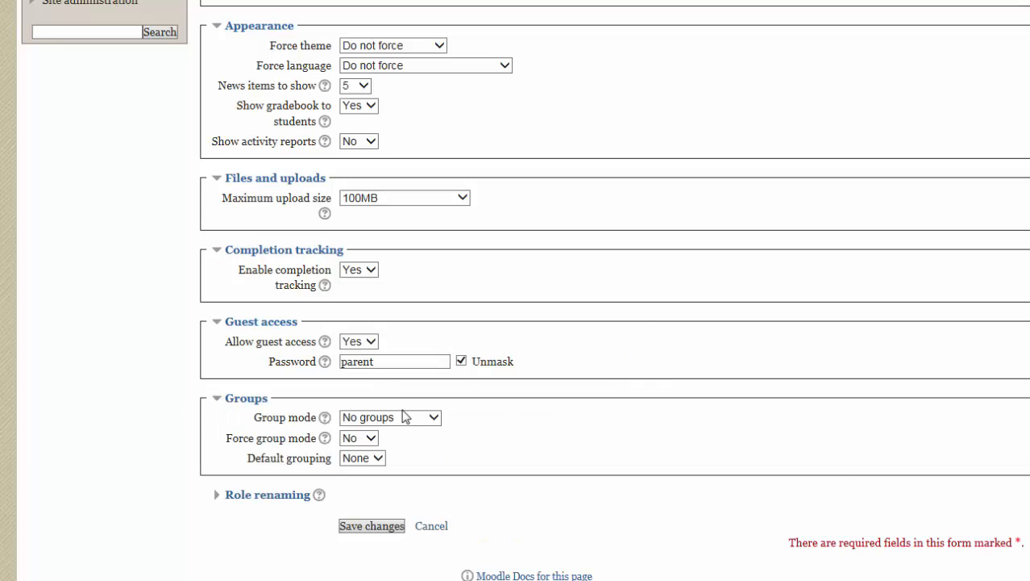
pyautogui.scroll(-2, 516, 433)
pyautogui.scroll(-1, 458, 392)
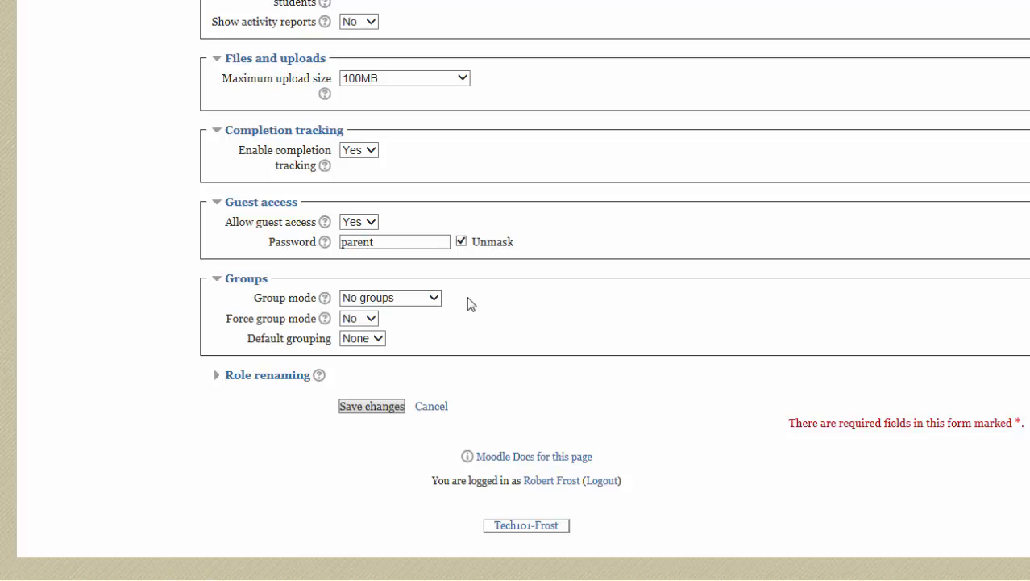
pyautogui.click(428, 300)
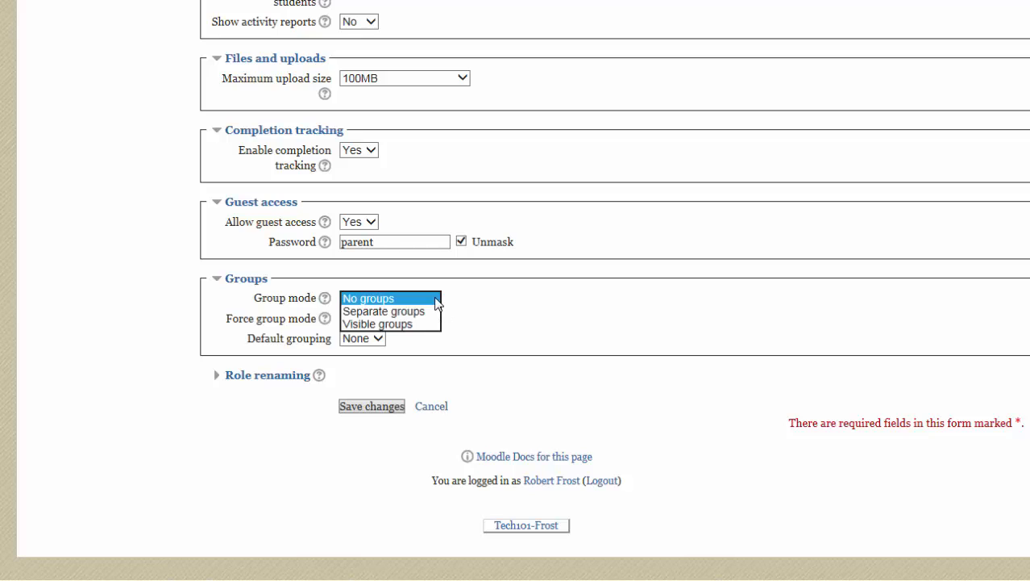
pyautogui.click(498, 311)
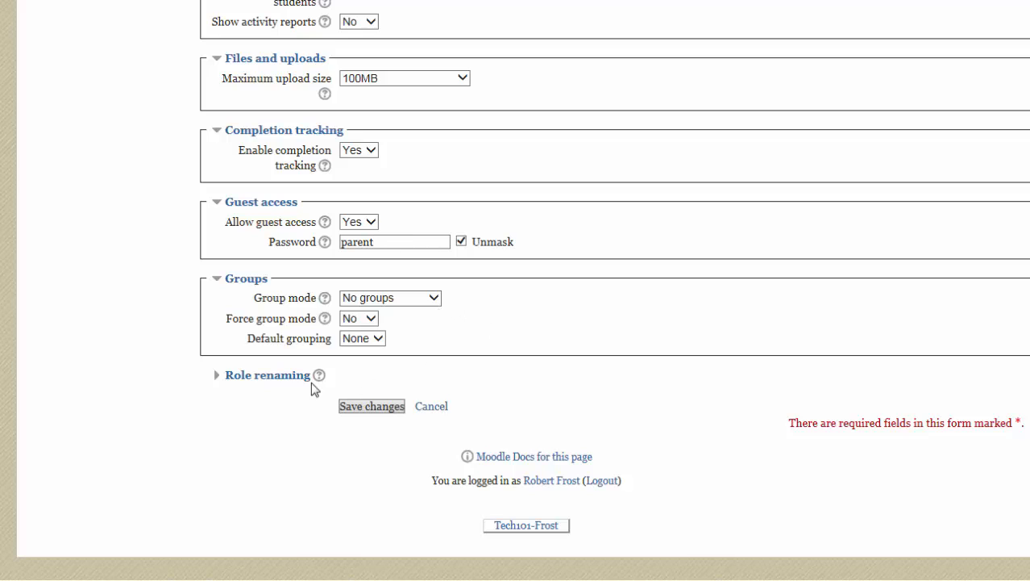
pyautogui.click(274, 377)
pyautogui.scroll(-2, 403, 444)
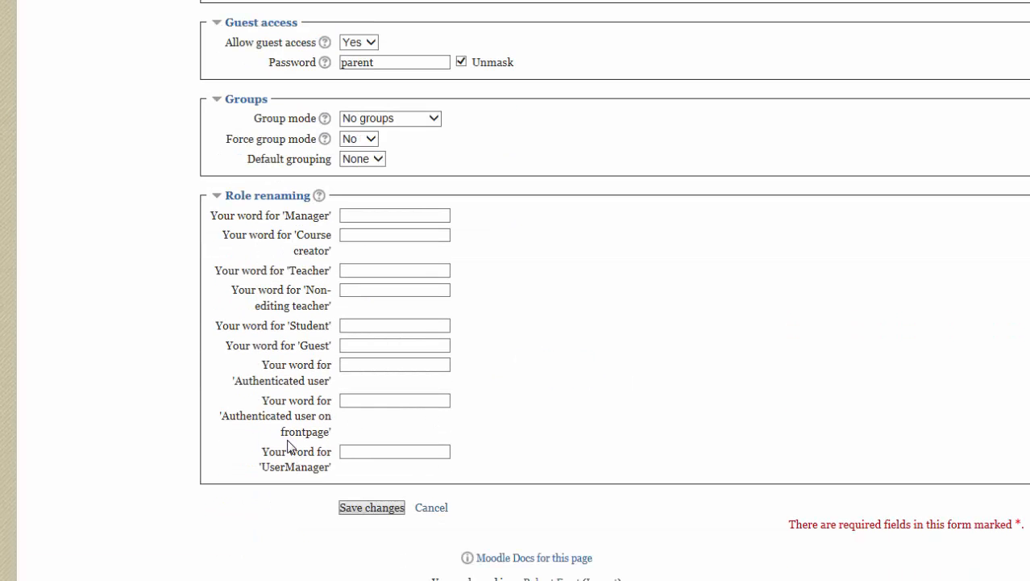
# Save the course settings and look over the course page and its administration options
pyautogui.click(367, 508)
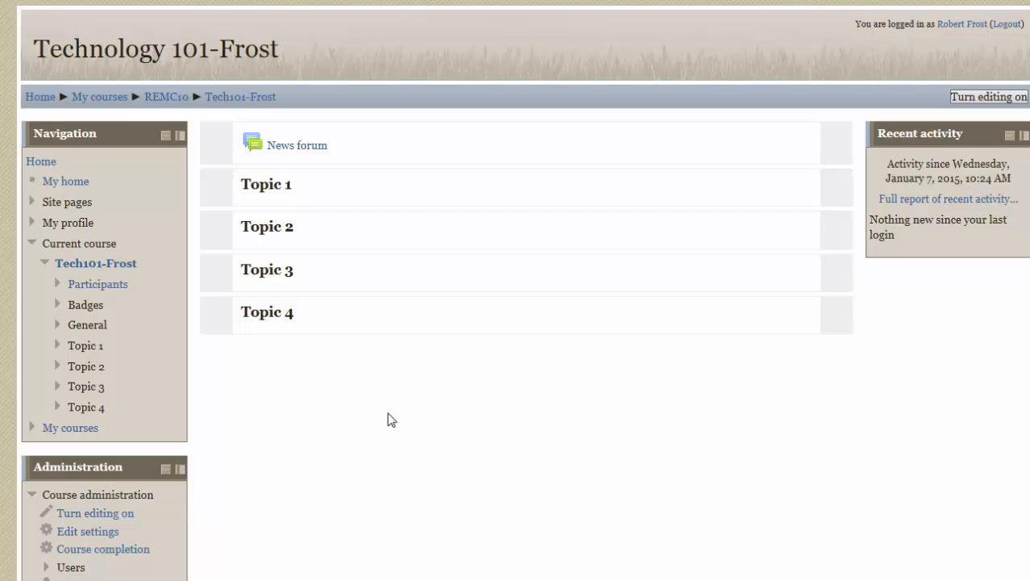
pyautogui.scroll(-2, 403, 454)
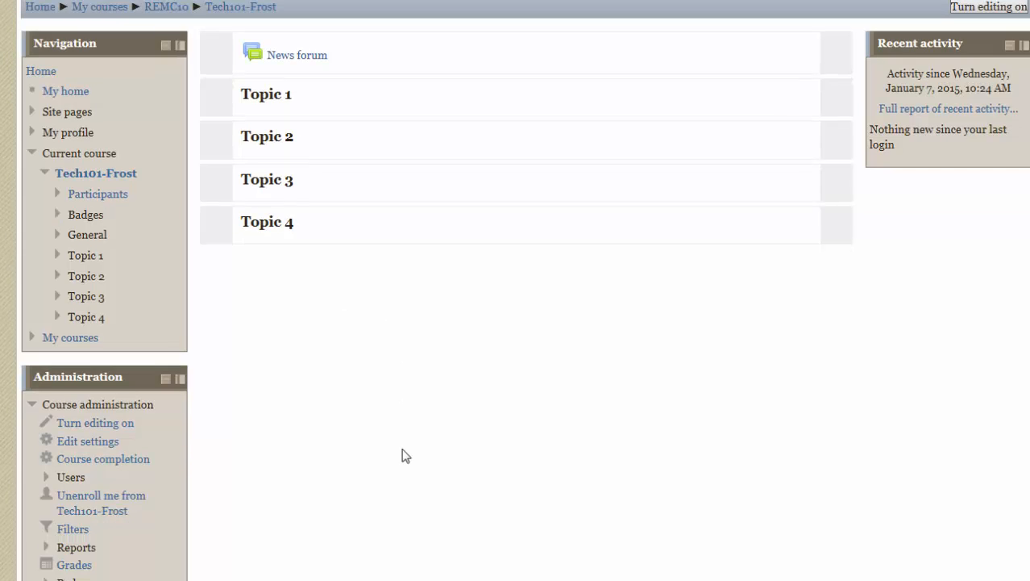
pyautogui.scroll(-1, 403, 454)
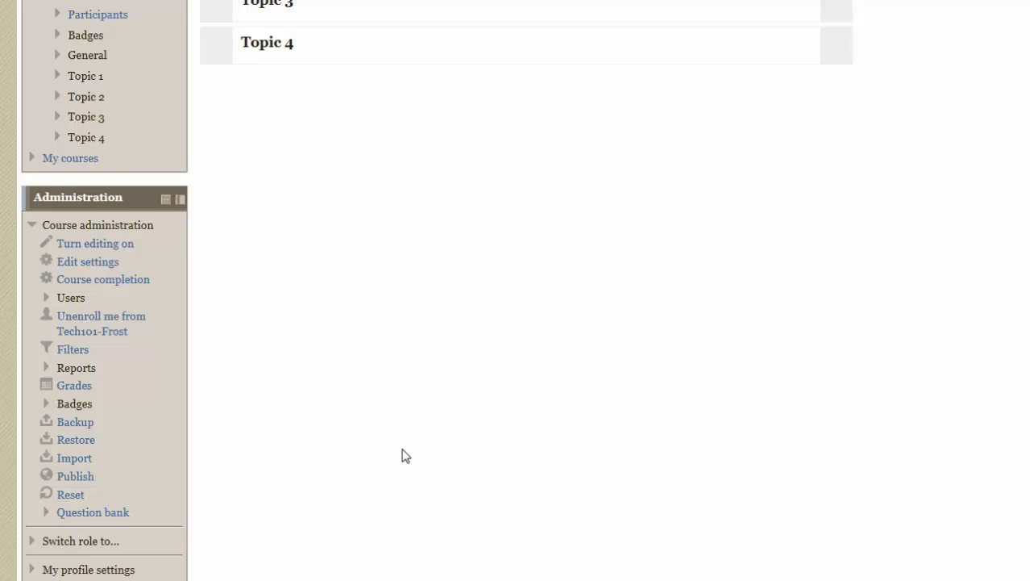
pyautogui.scroll(3, 405, 456)
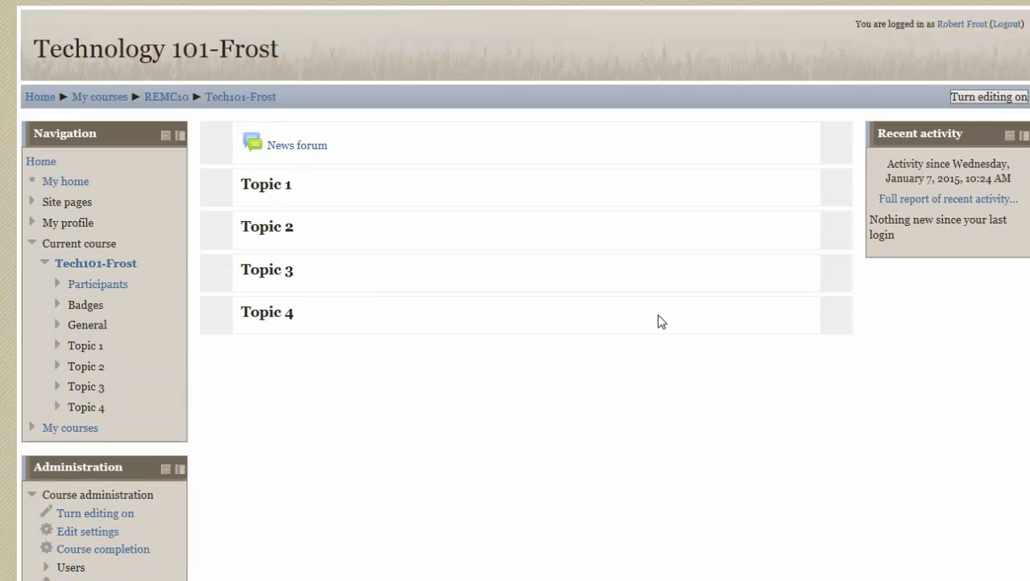